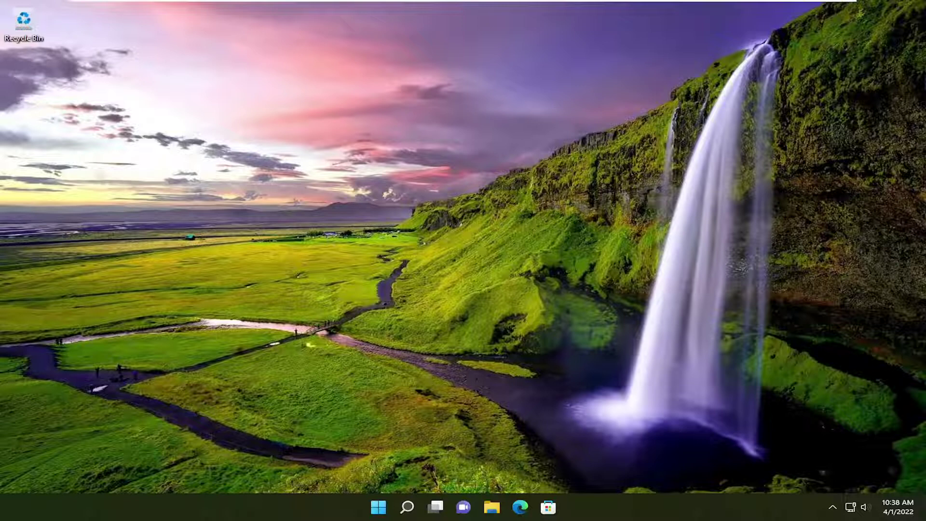
click(405, 505)
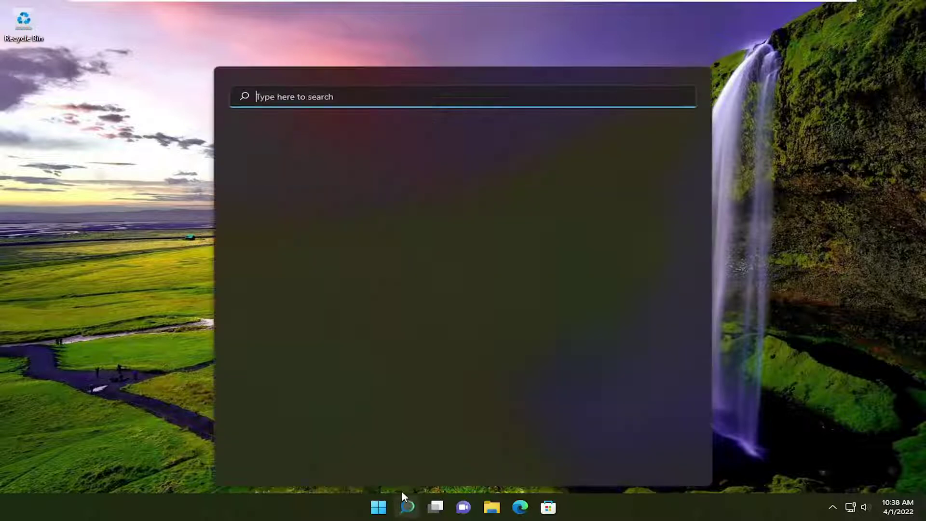
text(services)
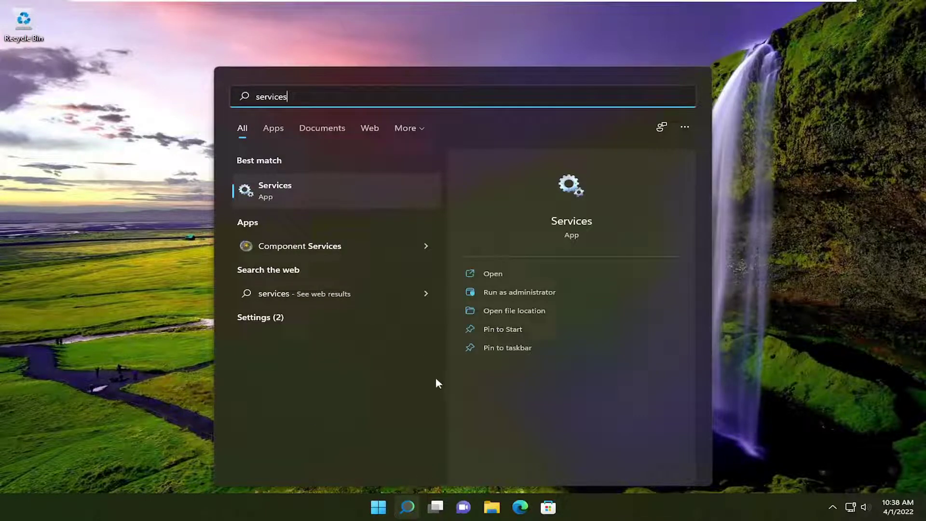
click(327, 194)
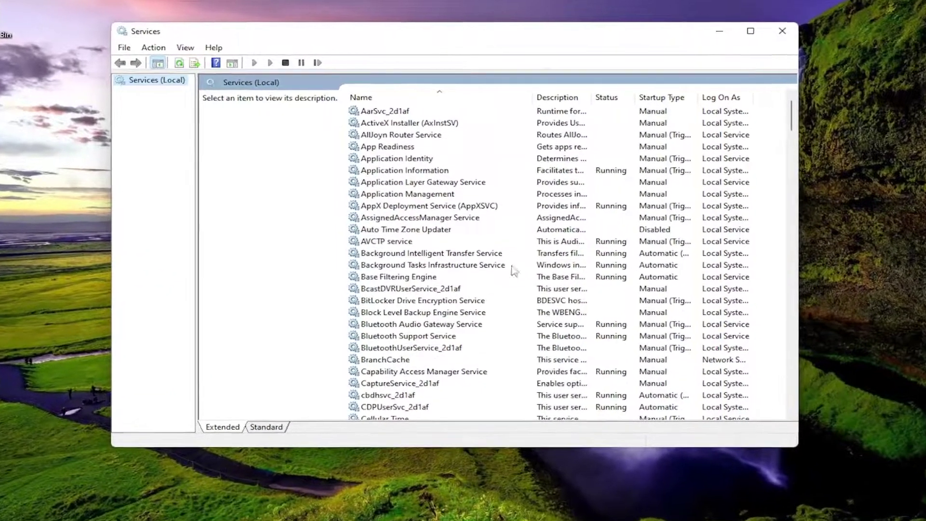
click(458, 241)
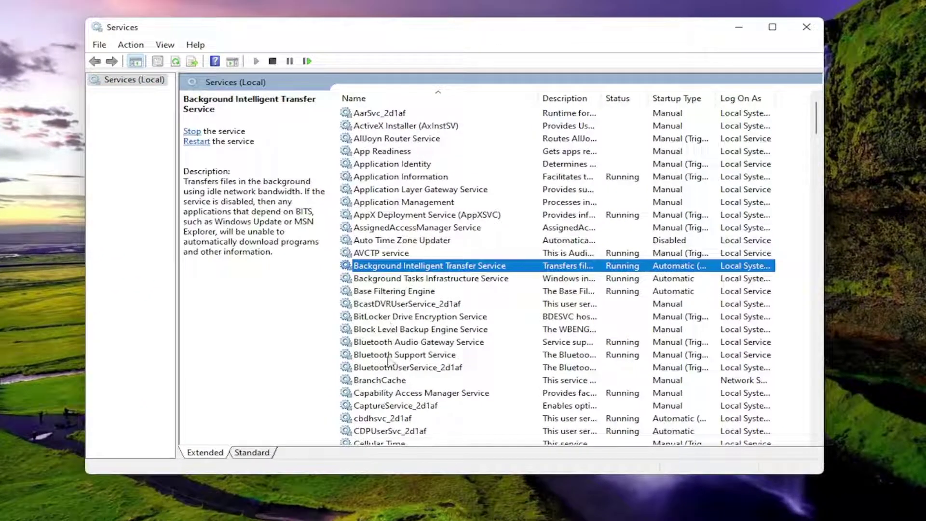
click(387, 355)
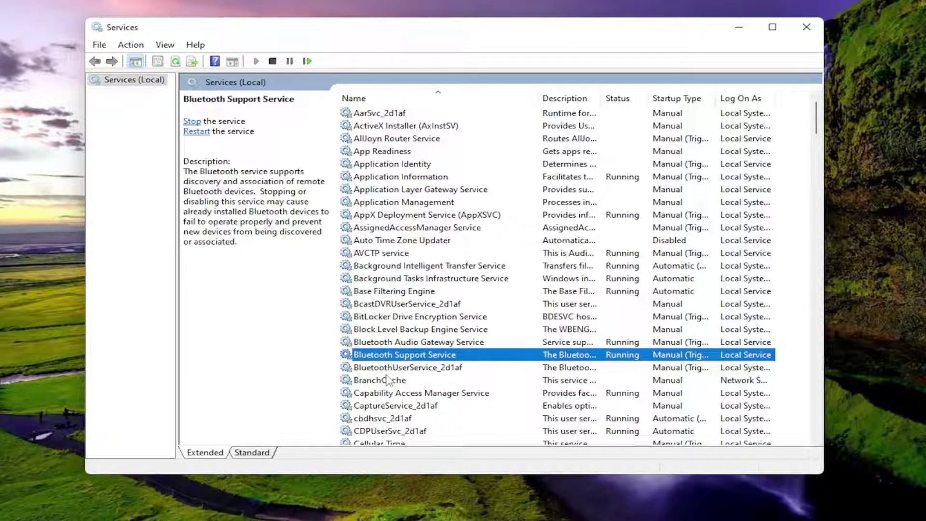
click(417, 346)
click(403, 368)
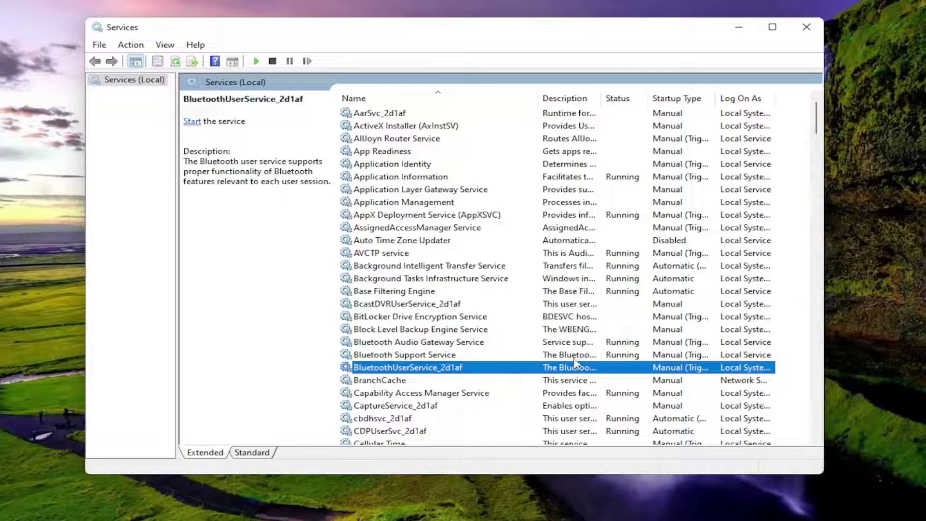
double_click(438, 345)
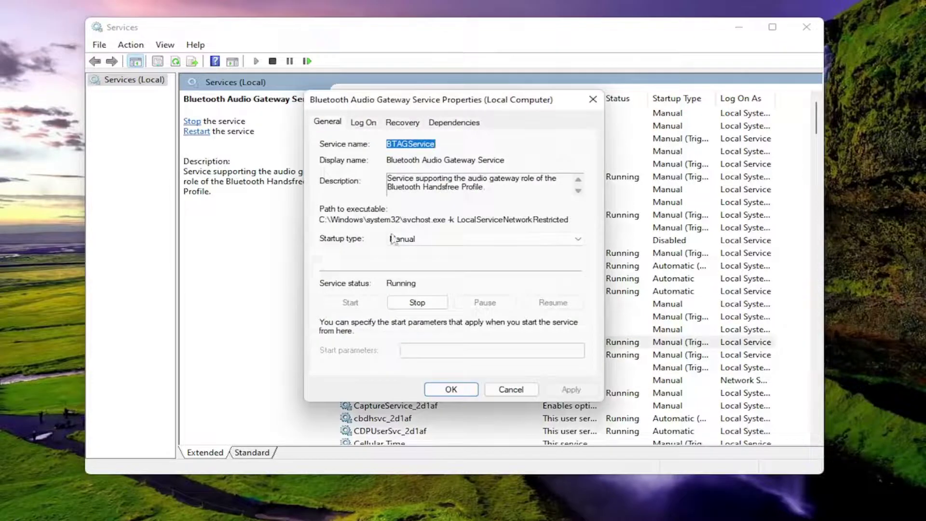
click(414, 239)
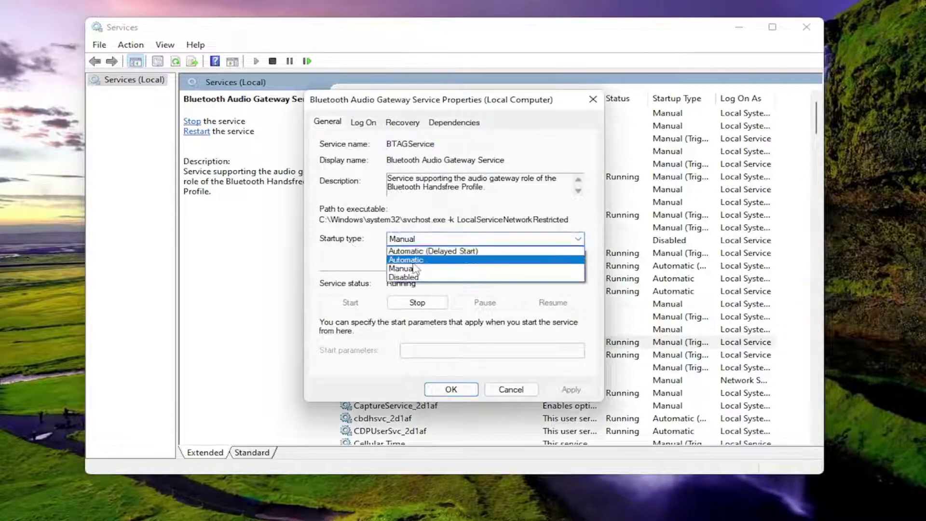
click(411, 259)
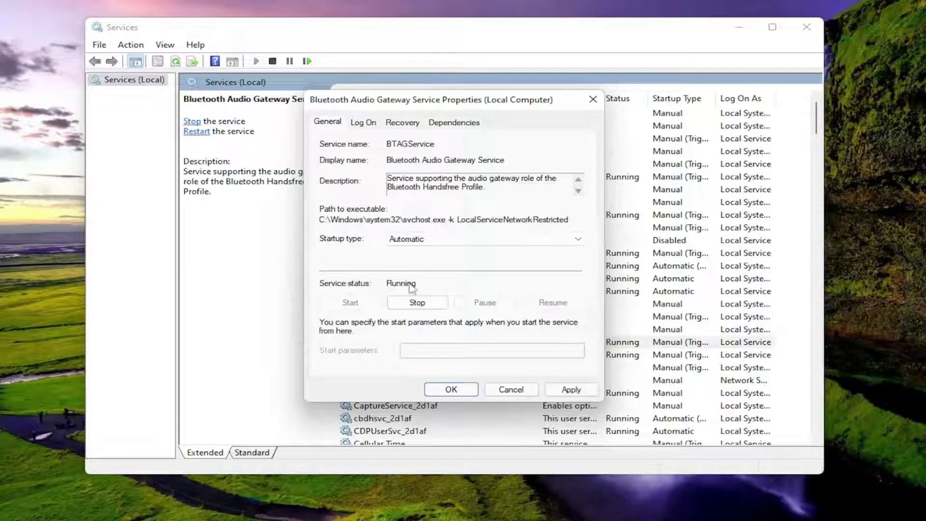
click(571, 391)
click(451, 389)
click(407, 356)
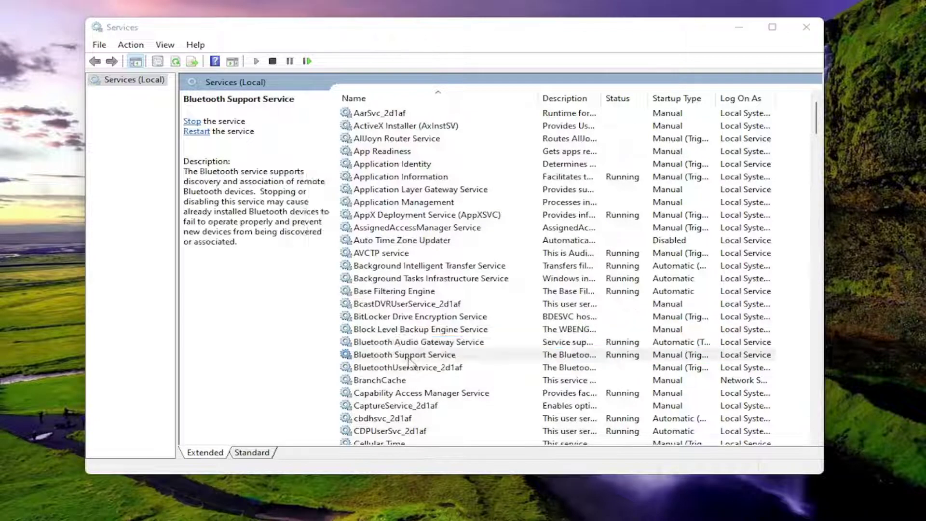
double_click(407, 357)
click(413, 239)
click(411, 259)
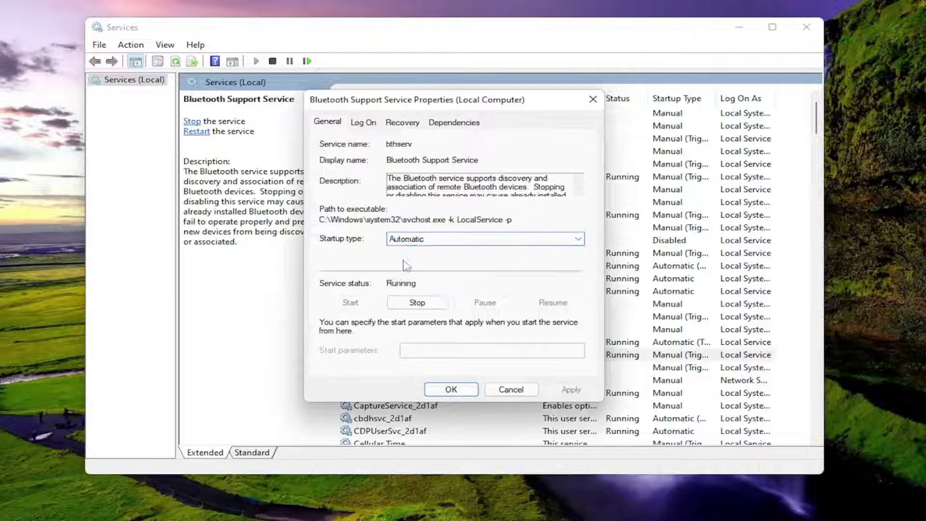
click(573, 388)
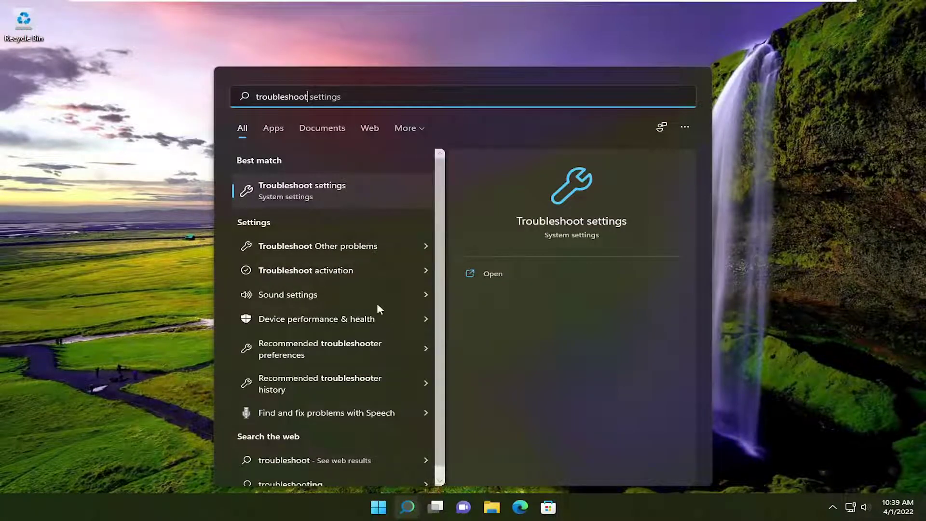
click(300, 186)
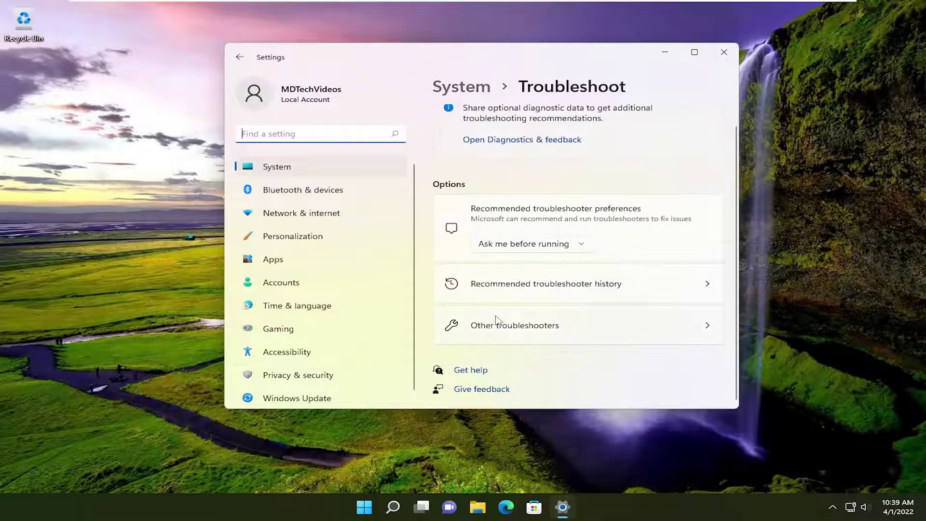
click(499, 340)
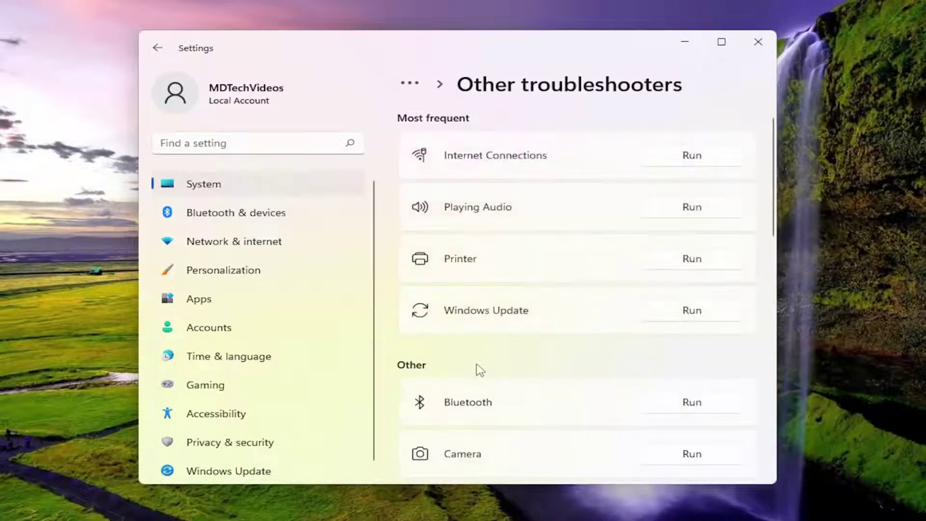
scroll(404, 313, down, 2)
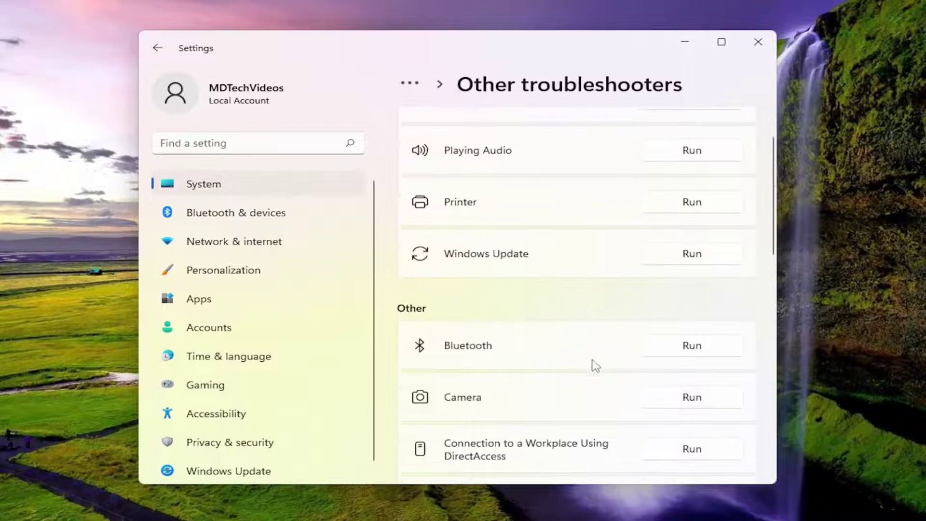
click(685, 345)
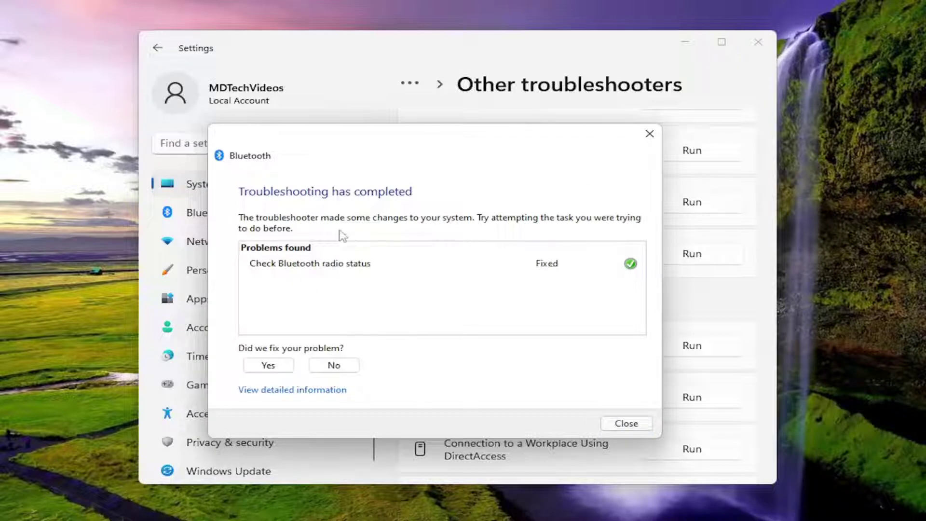
click(627, 423)
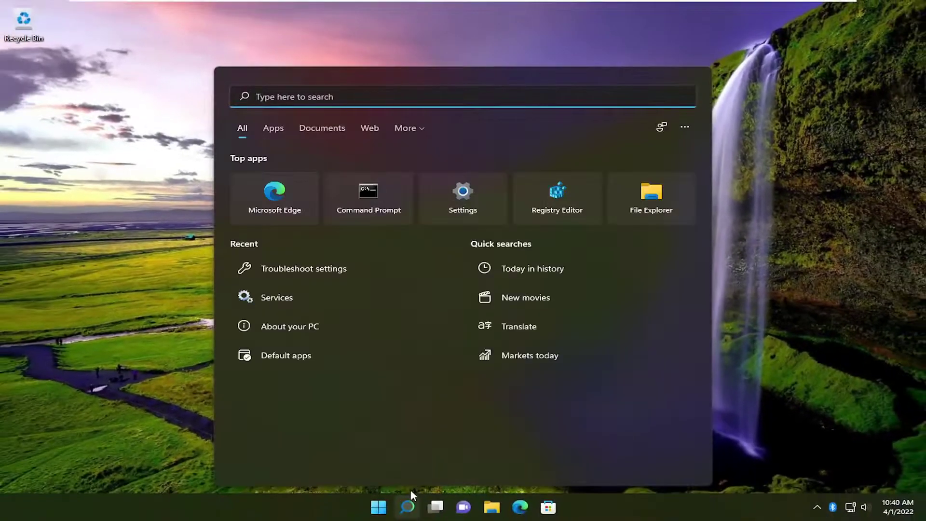
text(device manager)
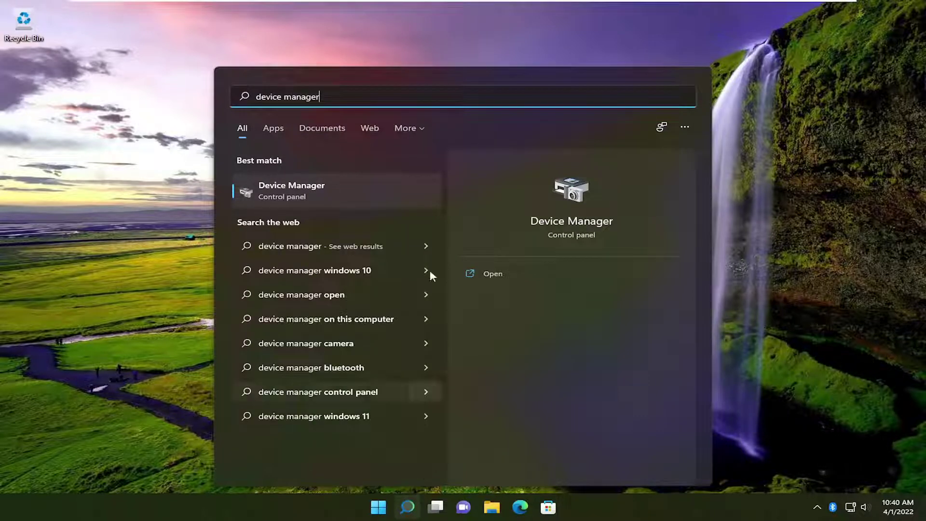
click(307, 191)
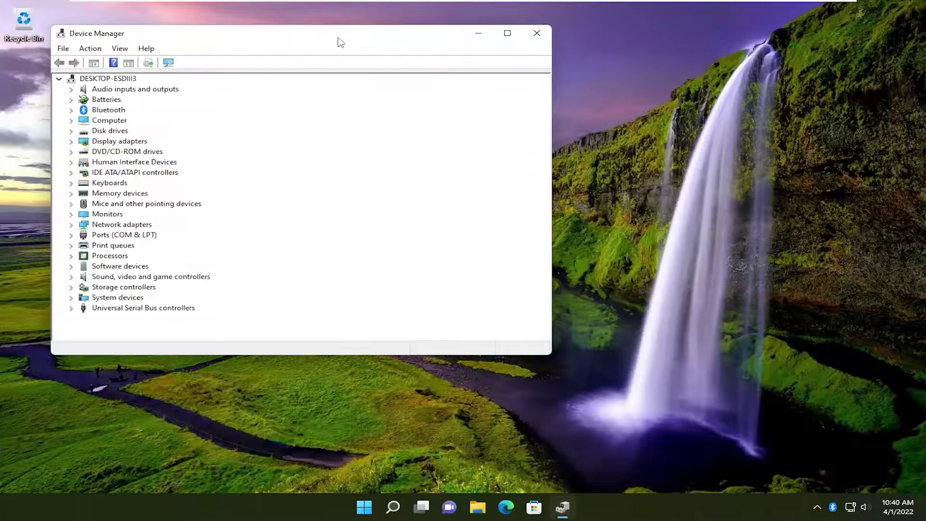
drag(339, 40, 537, 80)
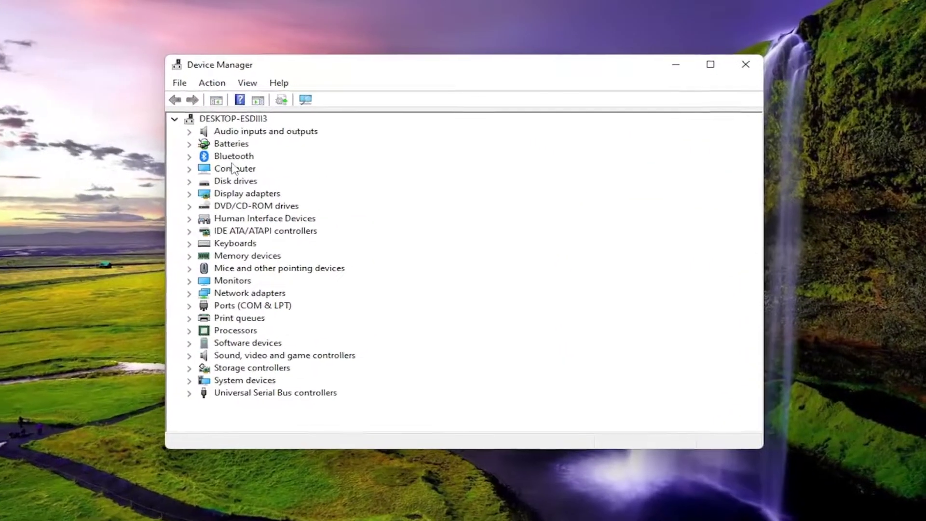
double_click(234, 156)
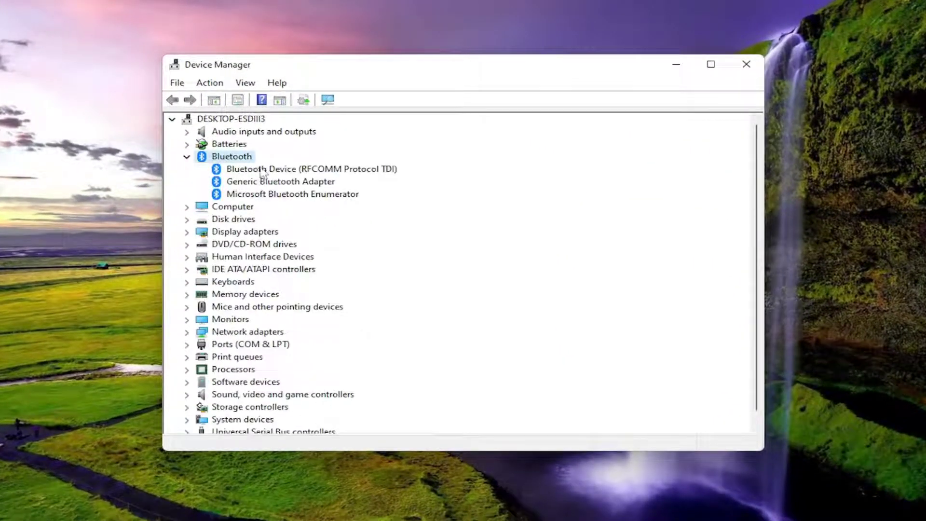
right_click(263, 170)
click(317, 177)
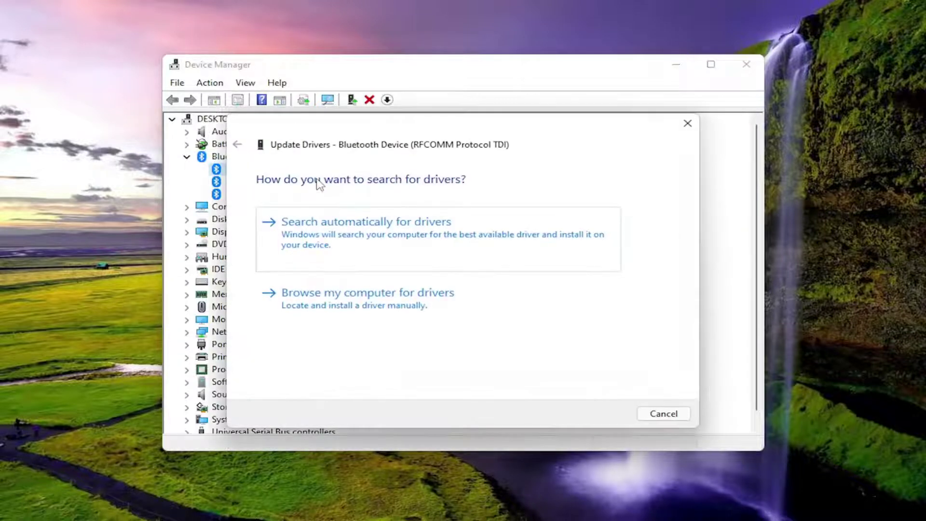
click(330, 307)
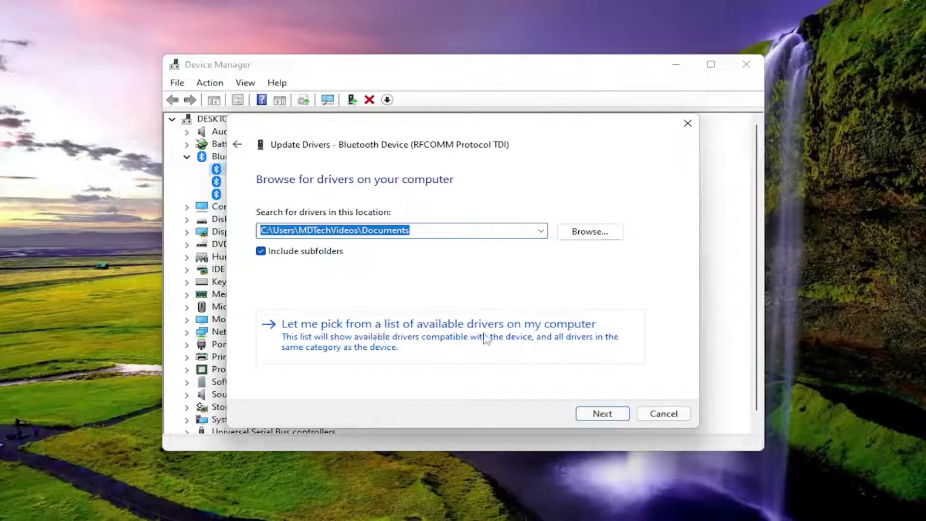
click(533, 336)
click(366, 296)
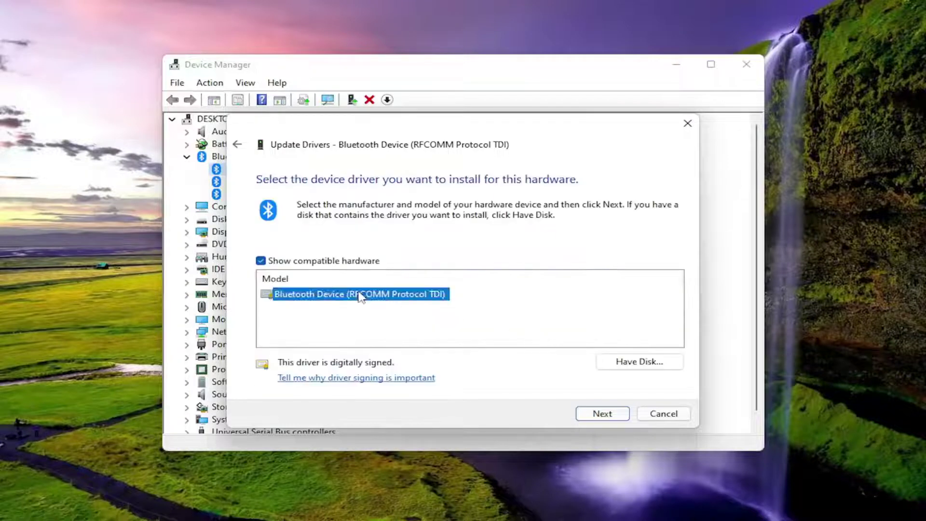
click(599, 415)
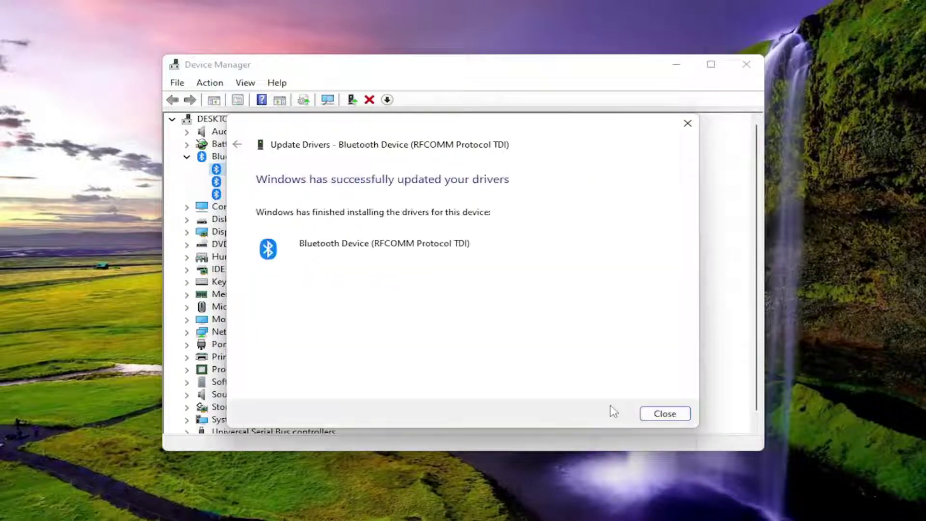
click(666, 414)
double_click(263, 182)
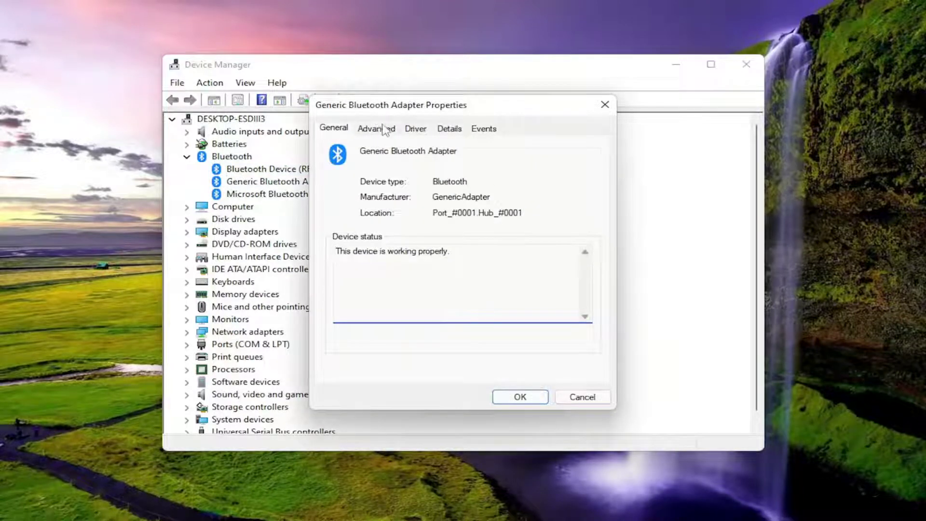
click(413, 129)
click(605, 105)
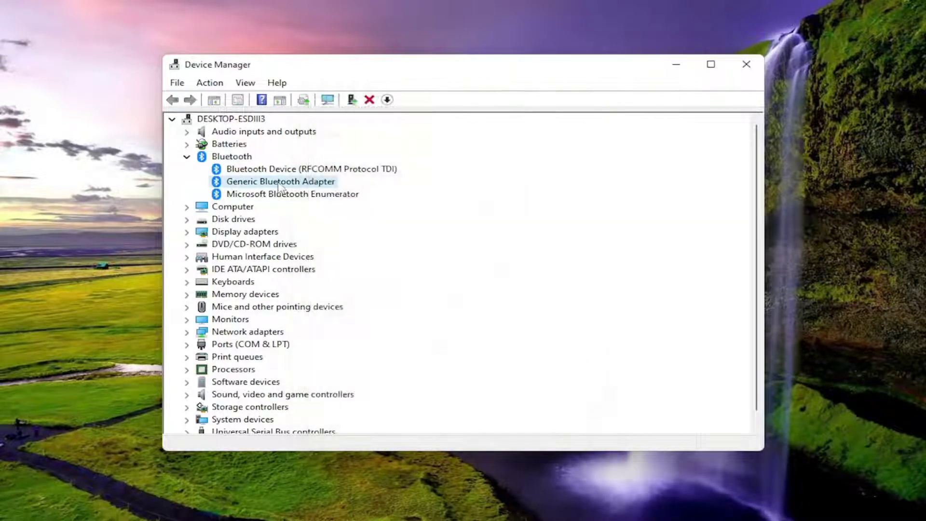
right_click(276, 182)
click(327, 194)
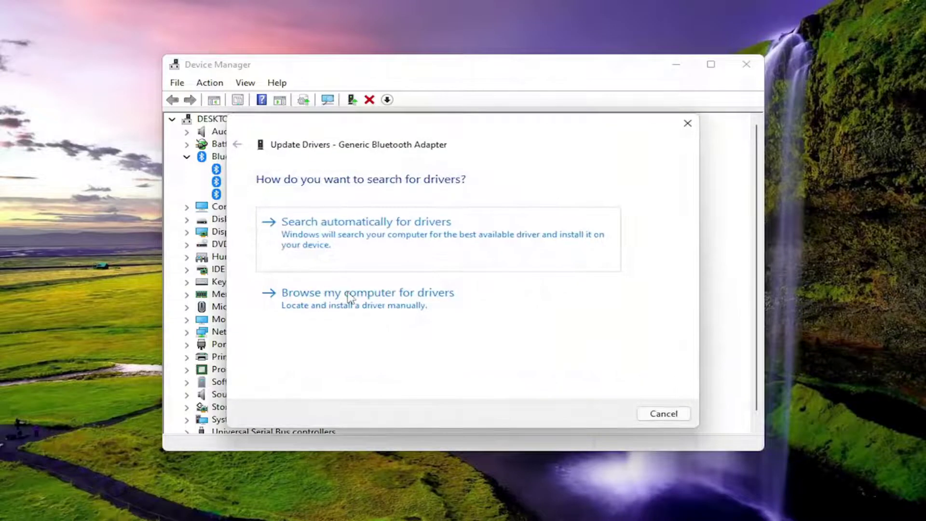
click(365, 309)
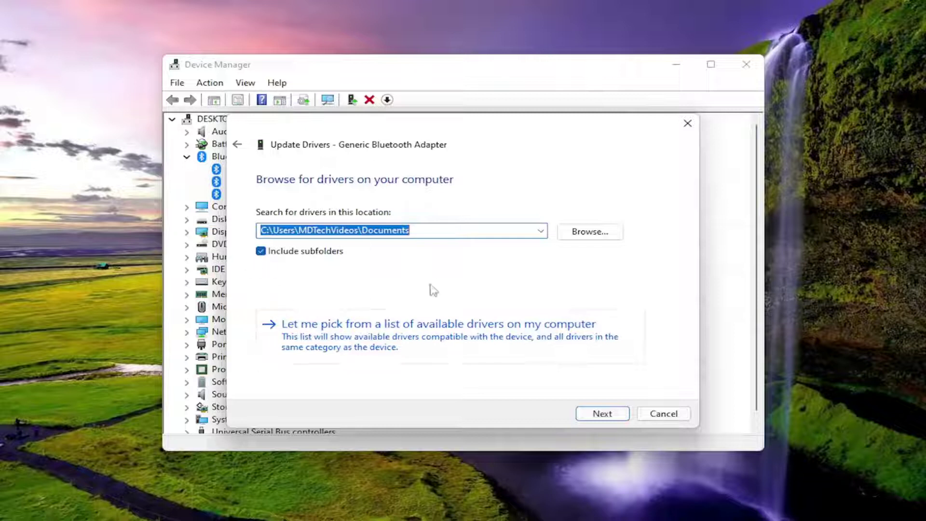
click(371, 344)
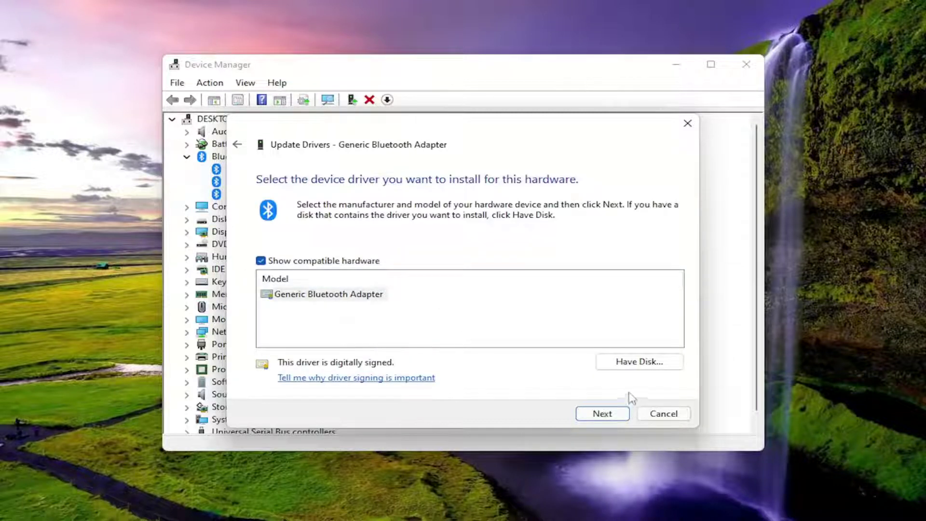
click(602, 413)
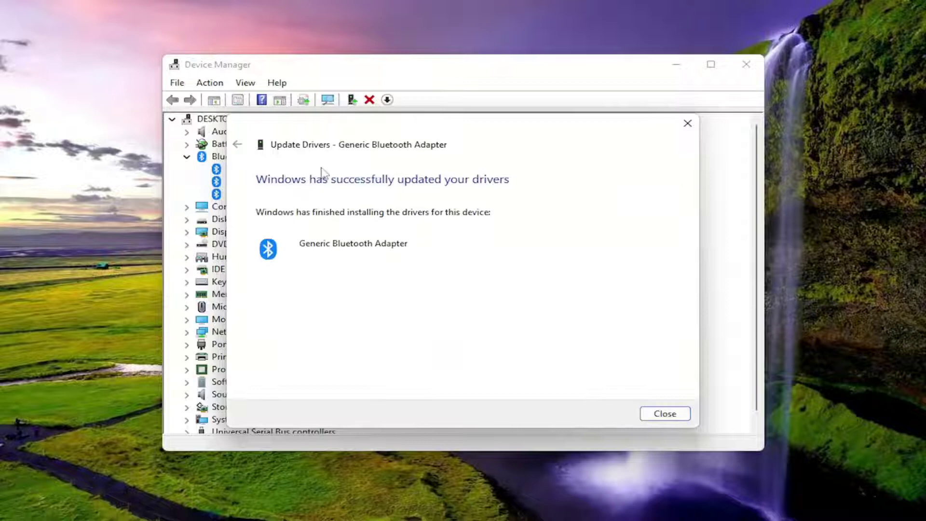
click(688, 124)
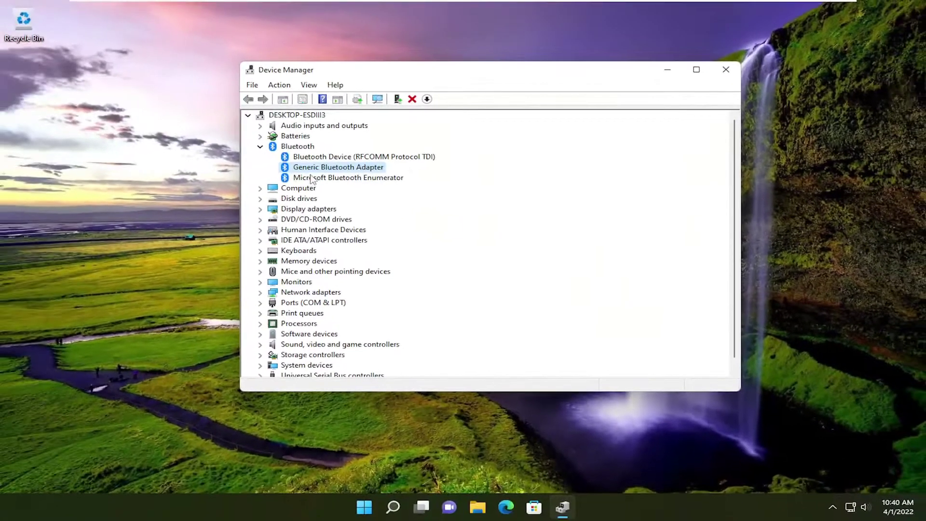
click(312, 178)
double_click(315, 178)
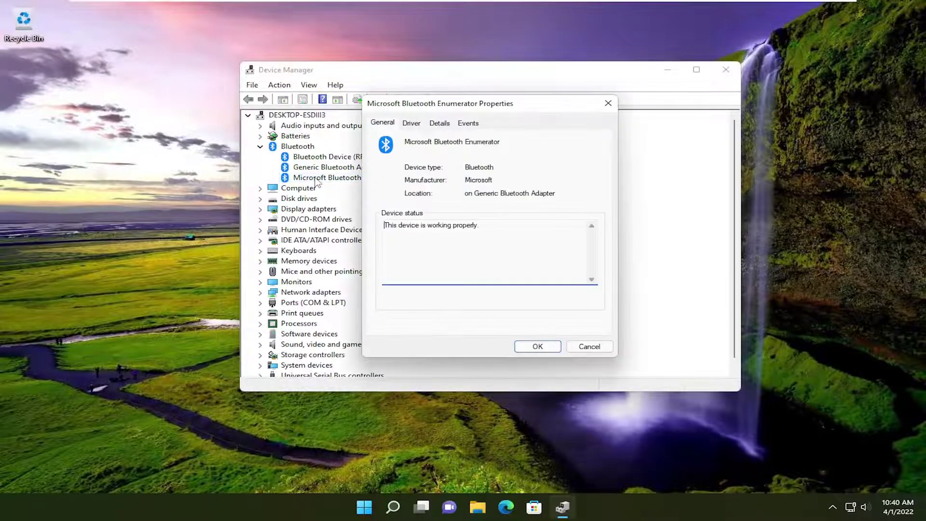
click(608, 104)
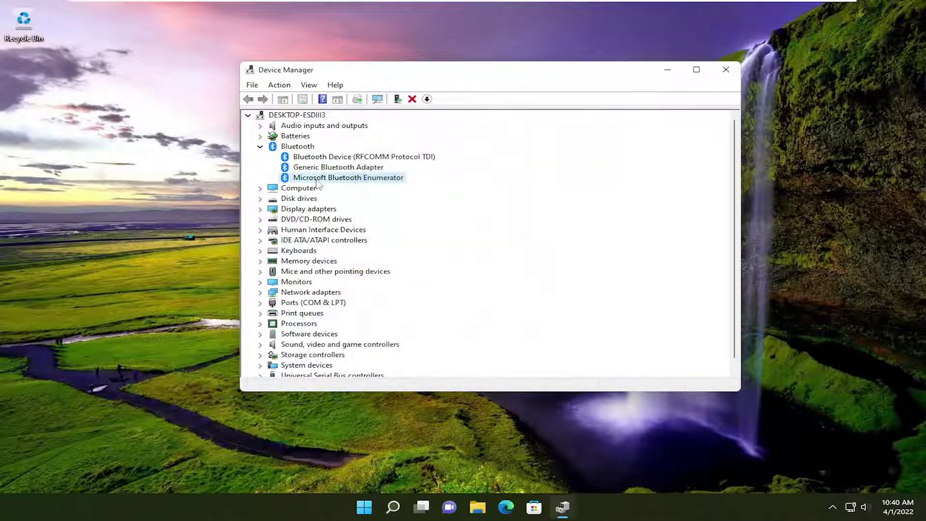
right_click(326, 179)
click(369, 188)
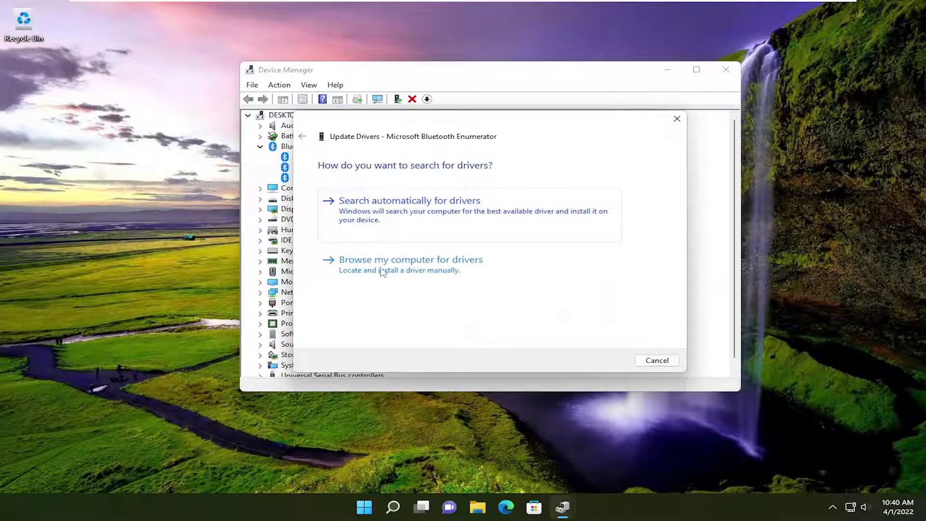
click(418, 274)
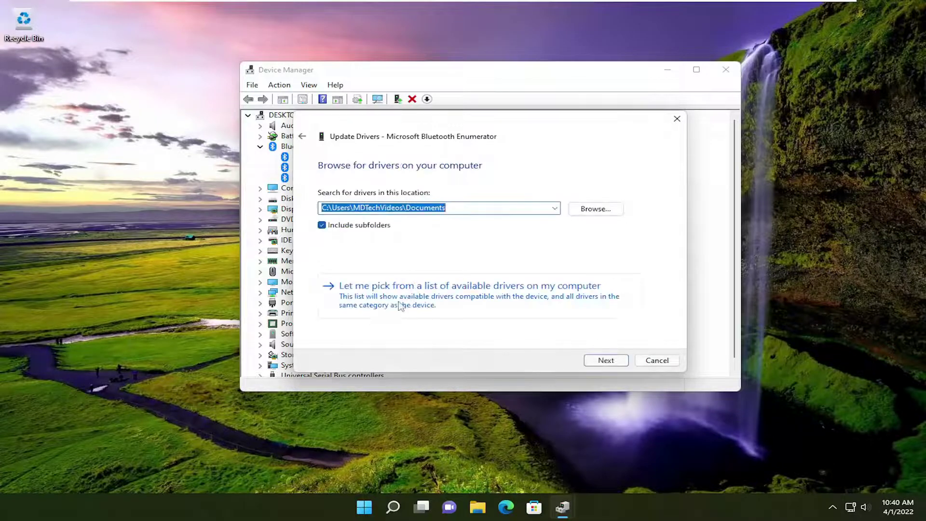
click(581, 302)
click(606, 360)
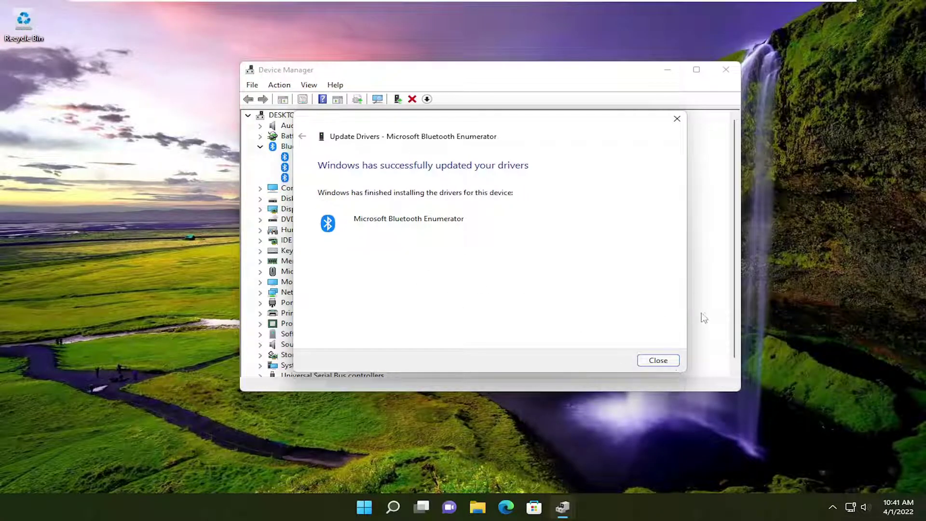
click(659, 361)
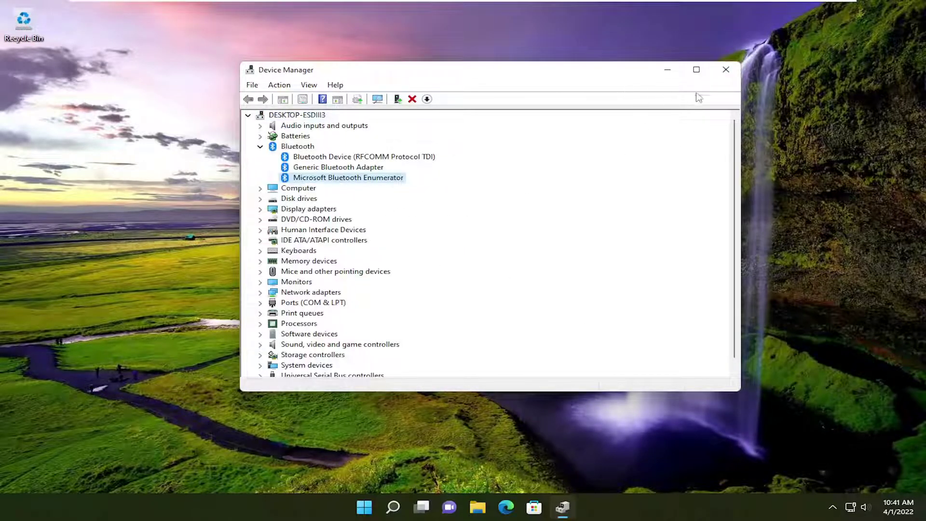
click(725, 71)
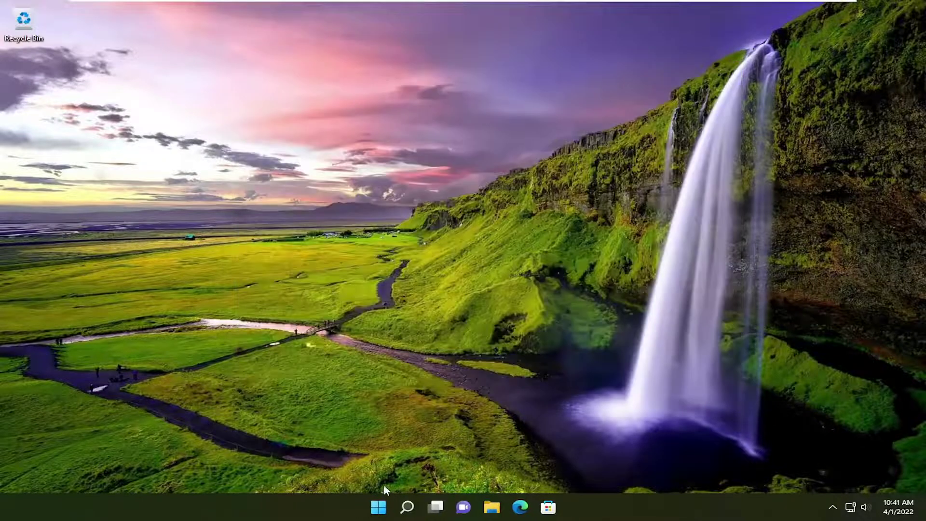
right_click(378, 506)
mouse_move(391, 461)
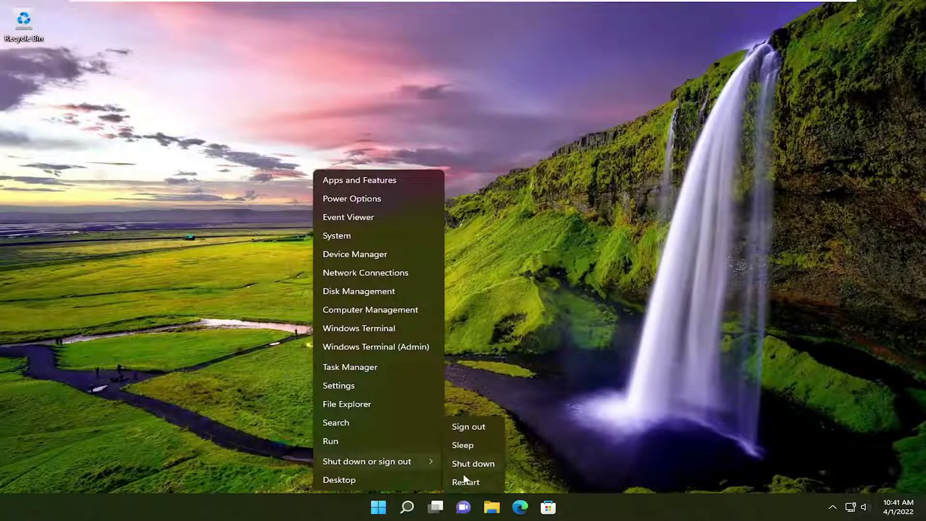